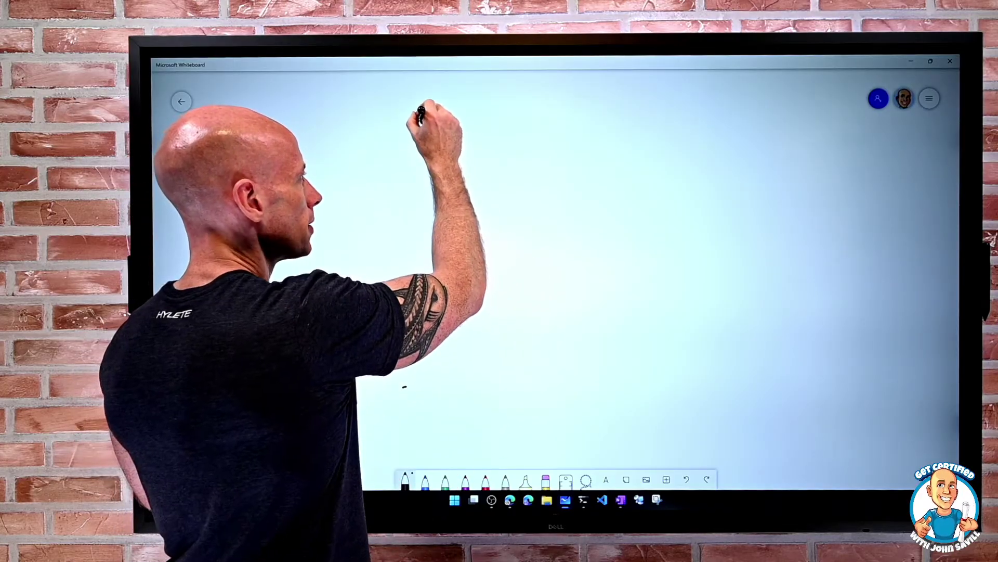
Sketch five black squares side by side along the top of the canvas.
{"action": "mouse_move", "coordinate": [420, 119]}
{"action": "left_mouse_down"}
{"action": "mouse_move", "coordinate": [490, 197]}
{"action": "mouse_move", "coordinate": [486, 117]}
{"action": "mouse_move", "coordinate": [427, 117]}
{"action": "left_mouse_up"}
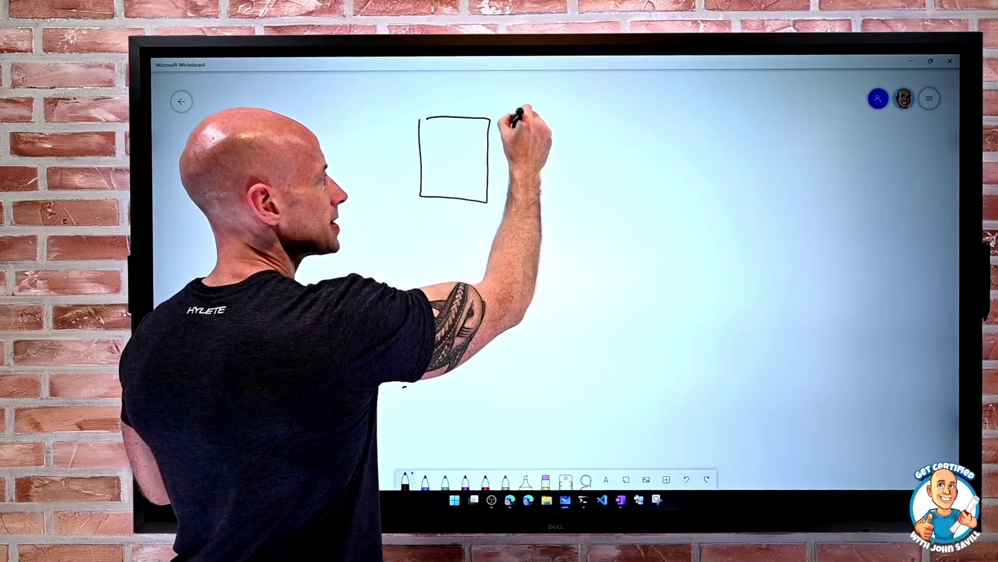
{"action": "mouse_move", "coordinate": [513, 120]}
{"action": "left_mouse_down"}
{"action": "mouse_move", "coordinate": [515, 183]}
{"action": "mouse_move", "coordinate": [575, 200]}
{"action": "mouse_move", "coordinate": [573, 119]}
{"action": "mouse_move", "coordinate": [515, 119]}
{"action": "left_mouse_up"}
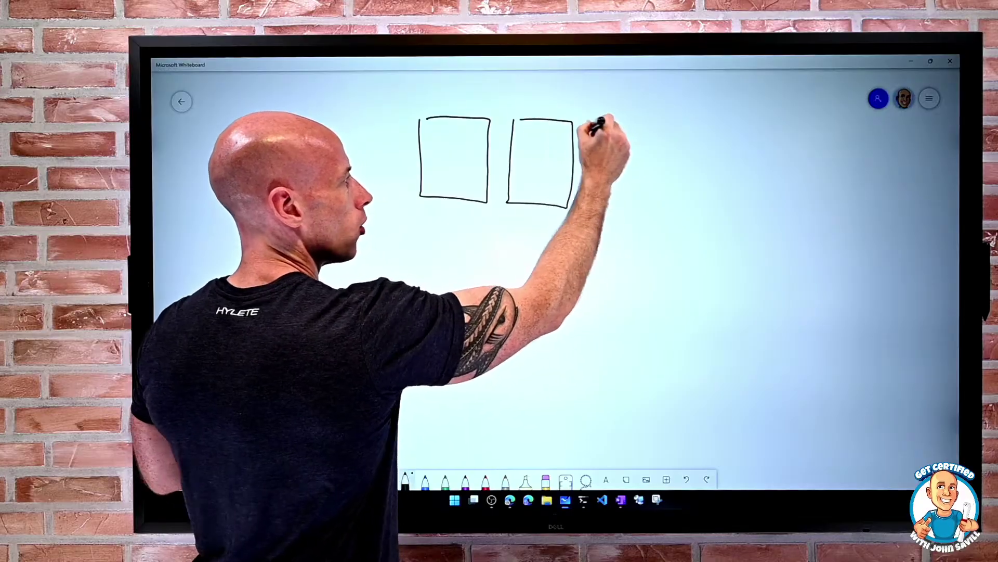
{"action": "mouse_move", "coordinate": [597, 123]}
{"action": "left_mouse_down"}
{"action": "mouse_move", "coordinate": [597, 145]}
{"action": "mouse_move", "coordinate": [636, 205]}
{"action": "mouse_move", "coordinate": [660, 125]}
{"action": "mouse_move", "coordinate": [597, 123]}
{"action": "mouse_move", "coordinate": [585, 217]}
{"action": "mouse_move", "coordinate": [658, 224]}
{"action": "mouse_move", "coordinate": [662, 129]}
{"action": "left_mouse_up"}
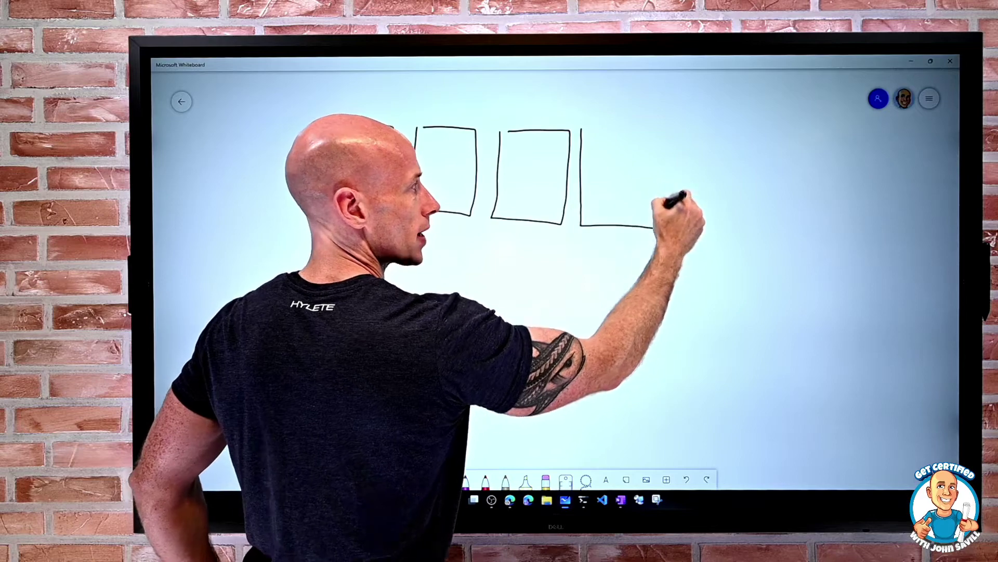
{"action": "left_click_drag", "start_coordinate": [662, 128], "coordinate": [618, 119]}
{"action": "mouse_move", "coordinate": [690, 128]}
{"action": "left_mouse_down"}
{"action": "mouse_move", "coordinate": [683, 228]}
{"action": "mouse_move", "coordinate": [780, 229]}
{"action": "left_mouse_up"}
{"action": "left_click_drag", "start_coordinate": [776, 143], "coordinate": [691, 129]}
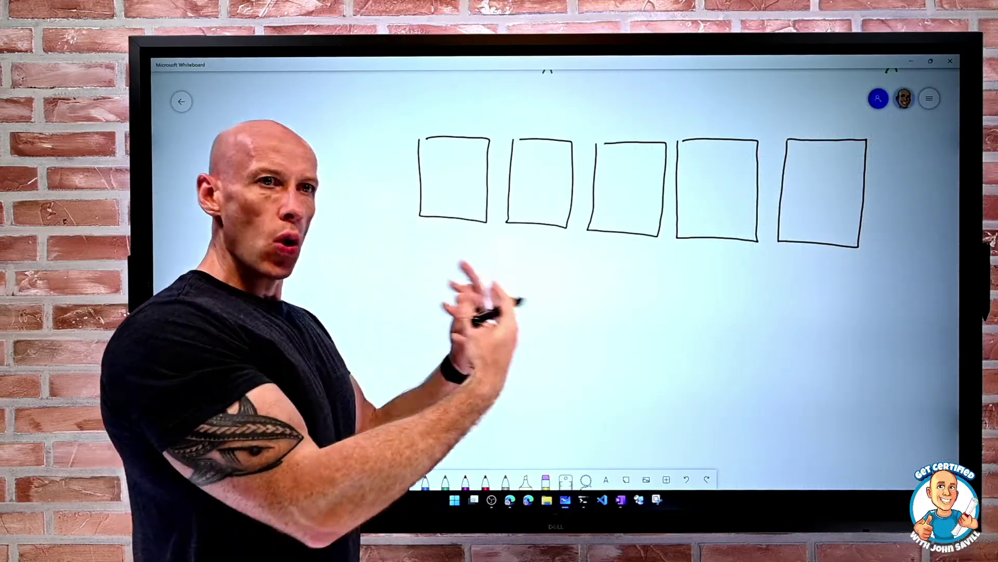
{"action": "left_click", "coordinate": [404, 406]}
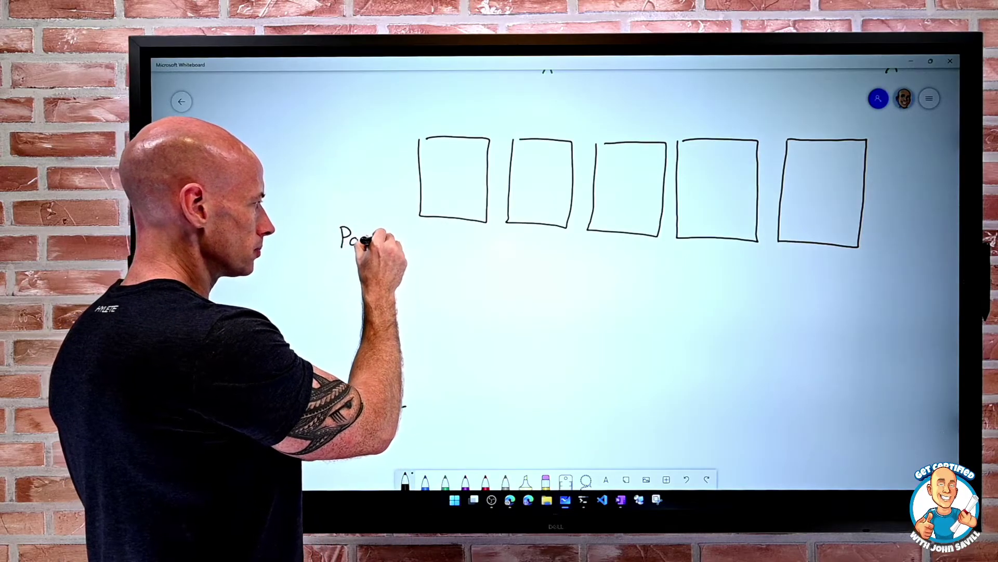
Handwrite Power, Cooling and Network stacked to the left, below the boxes.
{"action": "left_click_drag", "start_coordinate": [373, 244], "coordinate": [392, 245]}
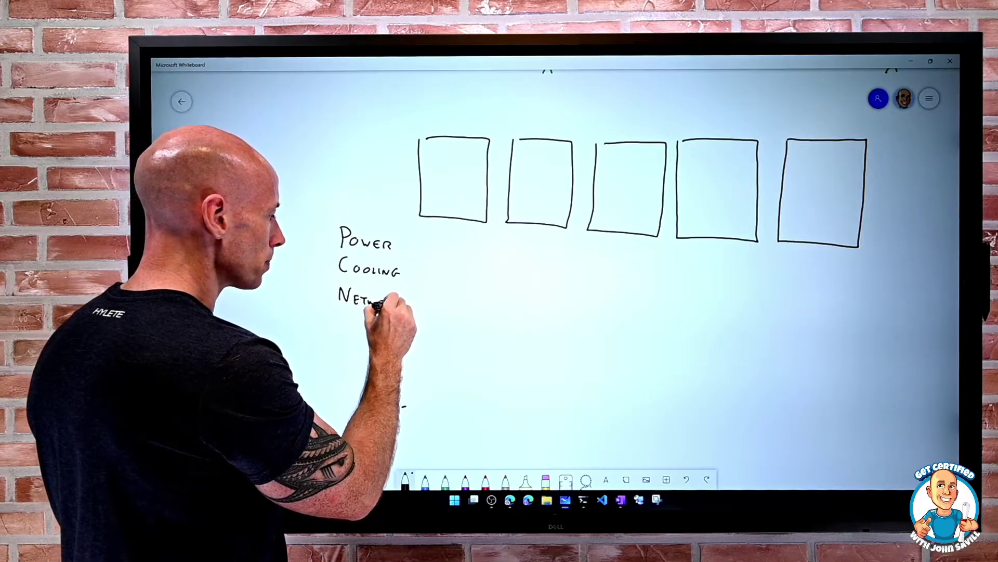
{"action": "left_click_drag", "start_coordinate": [392, 306], "coordinate": [400, 302]}
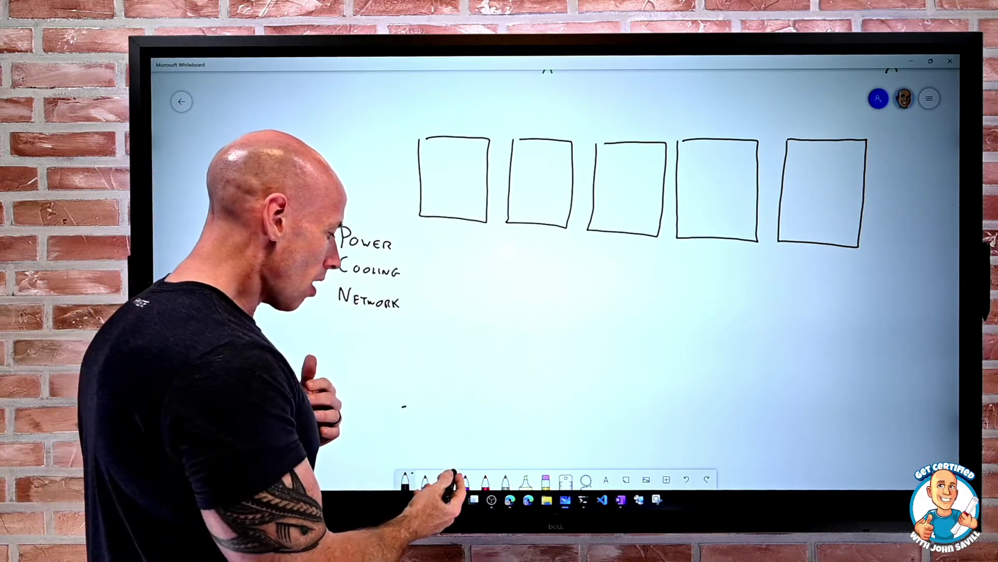
Write 'Availability Zones' in blue under the boxes, then bring up the Azure portal.
{"action": "mouse_move", "coordinate": [513, 258]}
{"action": "left_mouse_down"}
{"action": "mouse_move", "coordinate": [517, 272]}
{"action": "mouse_move", "coordinate": [615, 276]}
{"action": "left_mouse_up"}
{"action": "left_click_drag", "start_coordinate": [547, 288], "coordinate": [581, 299]}
{"action": "left_click_drag", "start_coordinate": [583, 295], "coordinate": [589, 302]}
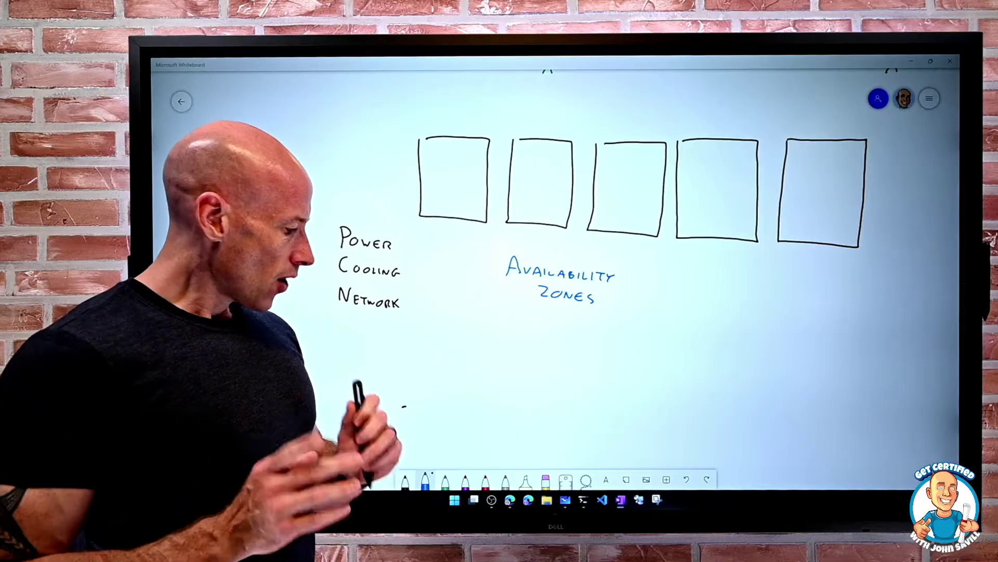
{"action": "left_click", "coordinate": [510, 499]}
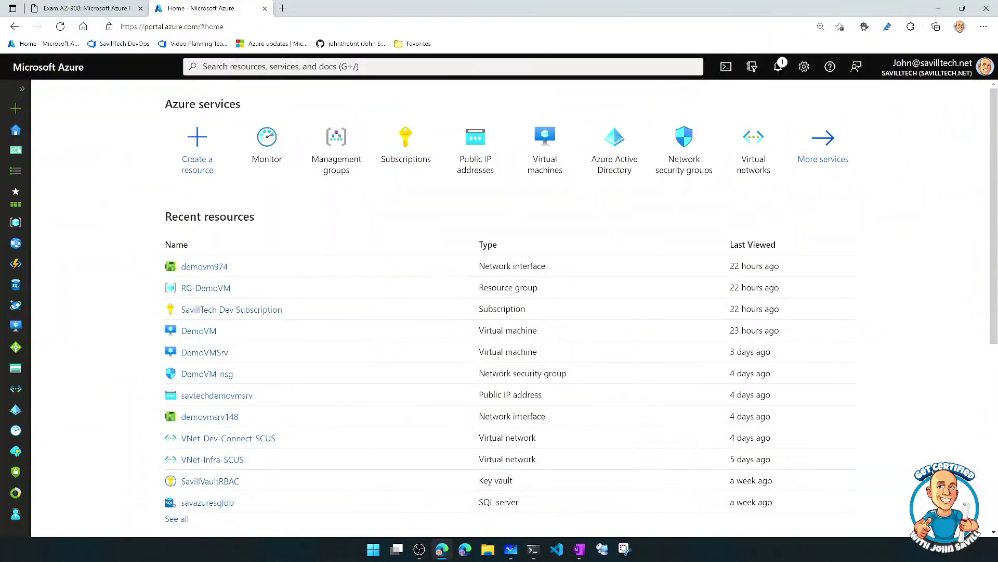
Begin a new virtual machine and choose Availability zone as its availability option.
{"action": "left_click", "coordinate": [544, 145]}
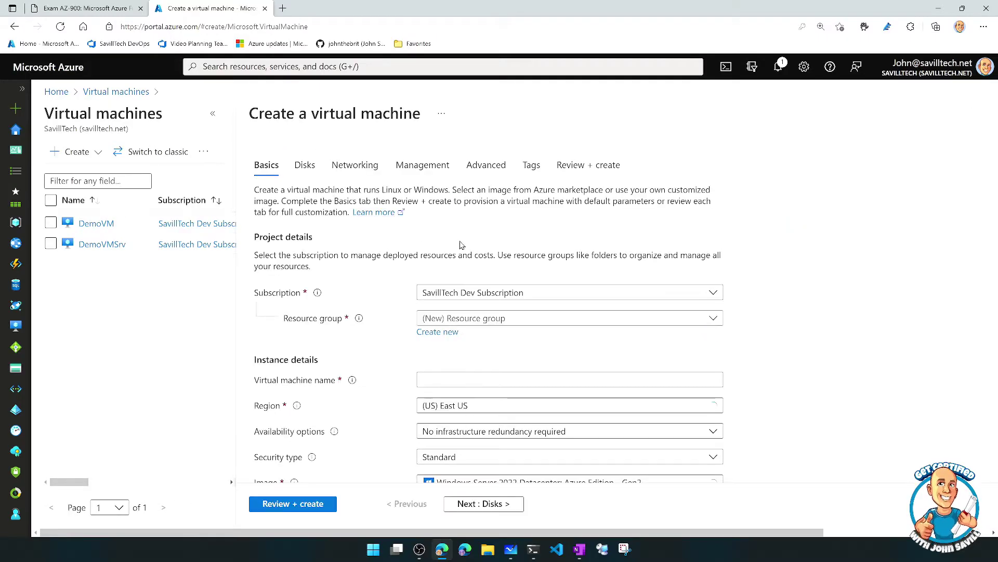
{"action": "scroll", "coordinate": [469, 242], "scroll_direction": "down", "scroll_amount": 2}
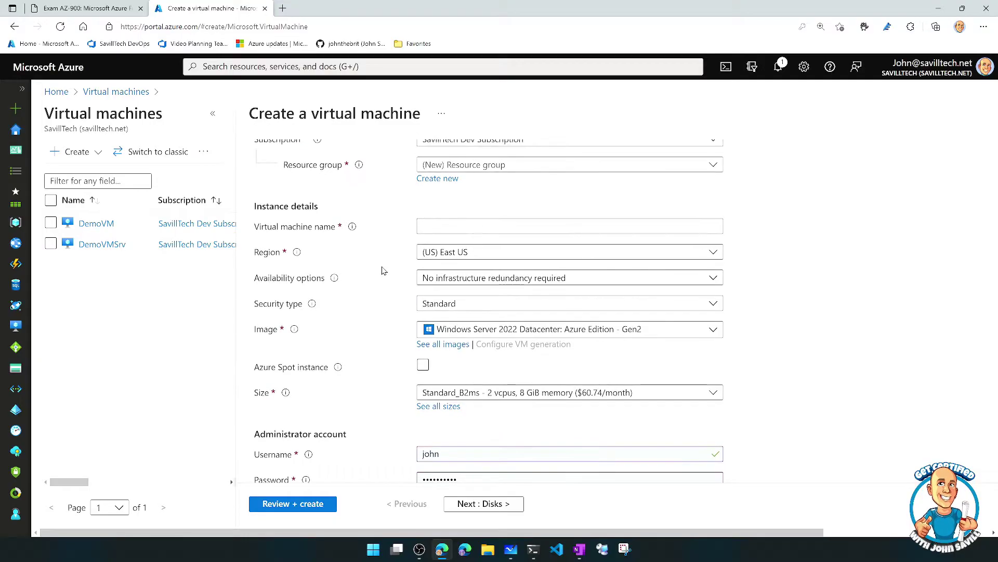
{"action": "left_click", "coordinate": [455, 281]}
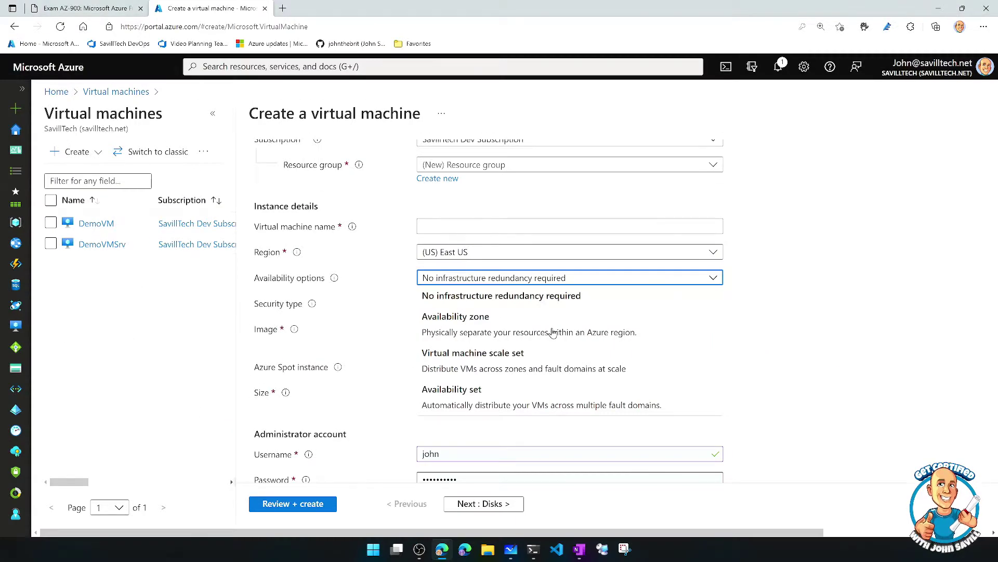
{"action": "left_click", "coordinate": [551, 333]}
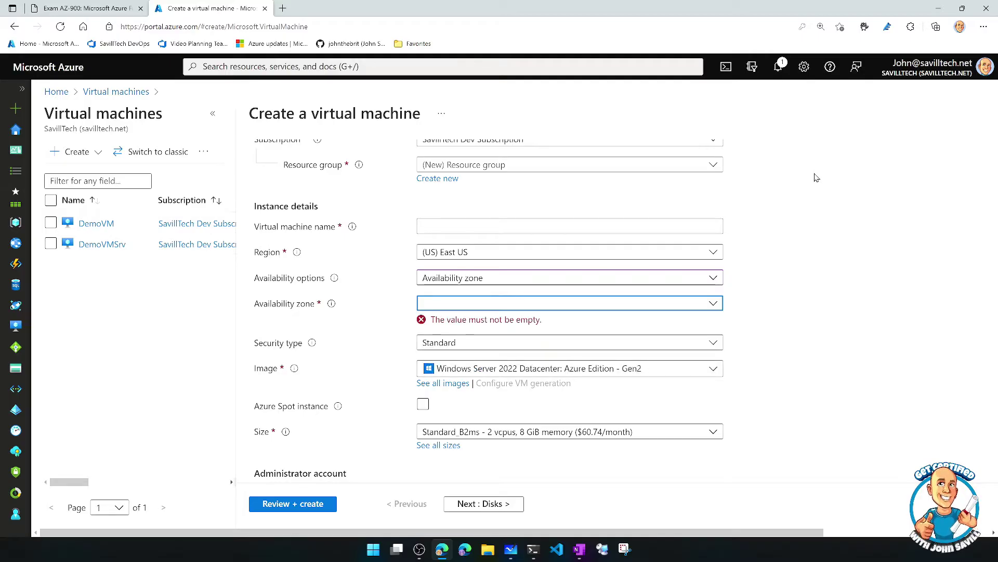
{"action": "left_click_drag", "start_coordinate": [688, 534], "coordinate": [891, 523]}
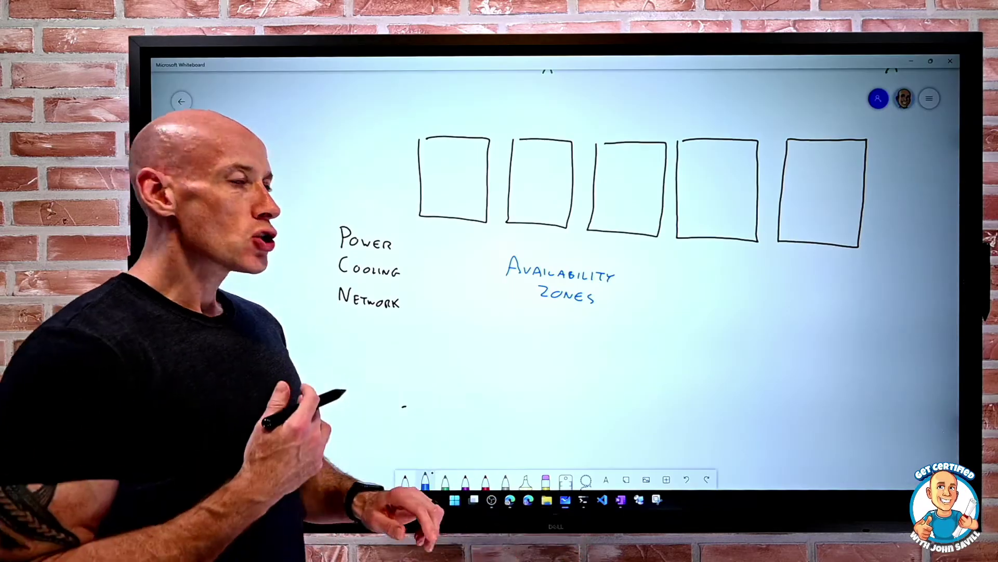
Draw a purple rectangle under Availability Zones with SUB1 written beneath it.
{"action": "left_click_drag", "start_coordinate": [454, 334], "coordinate": [453, 321]}
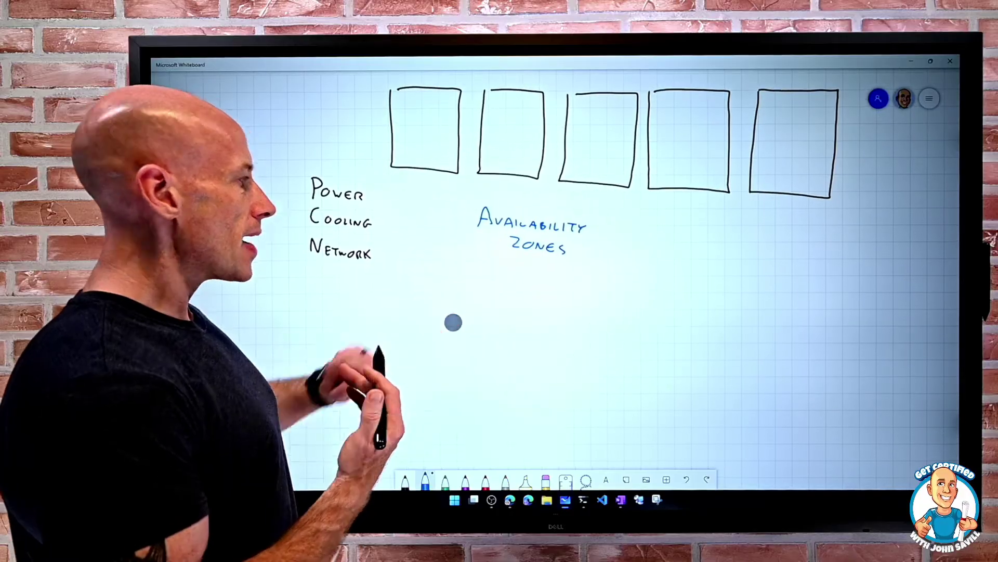
{"action": "left_click", "coordinate": [375, 357]}
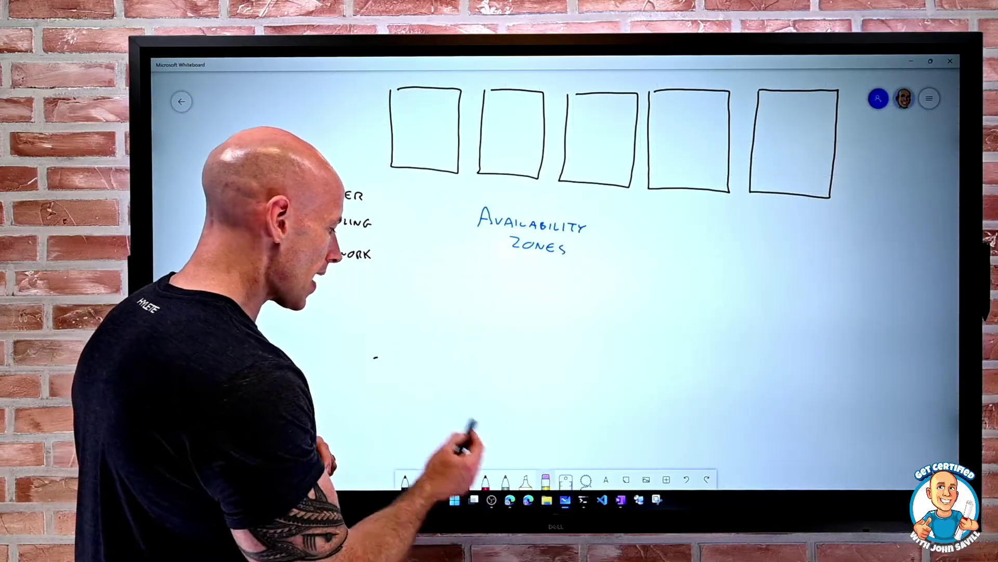
{"action": "left_click", "coordinate": [465, 480]}
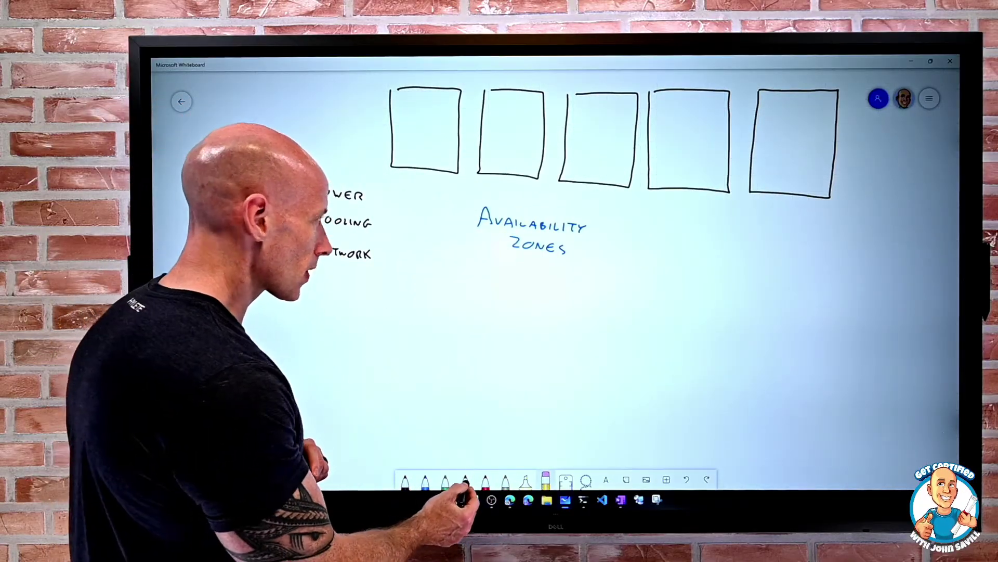
{"action": "mouse_move", "coordinate": [411, 267]}
{"action": "left_mouse_down"}
{"action": "mouse_move", "coordinate": [601, 377]}
{"action": "mouse_move", "coordinate": [414, 261]}
{"action": "left_mouse_up"}
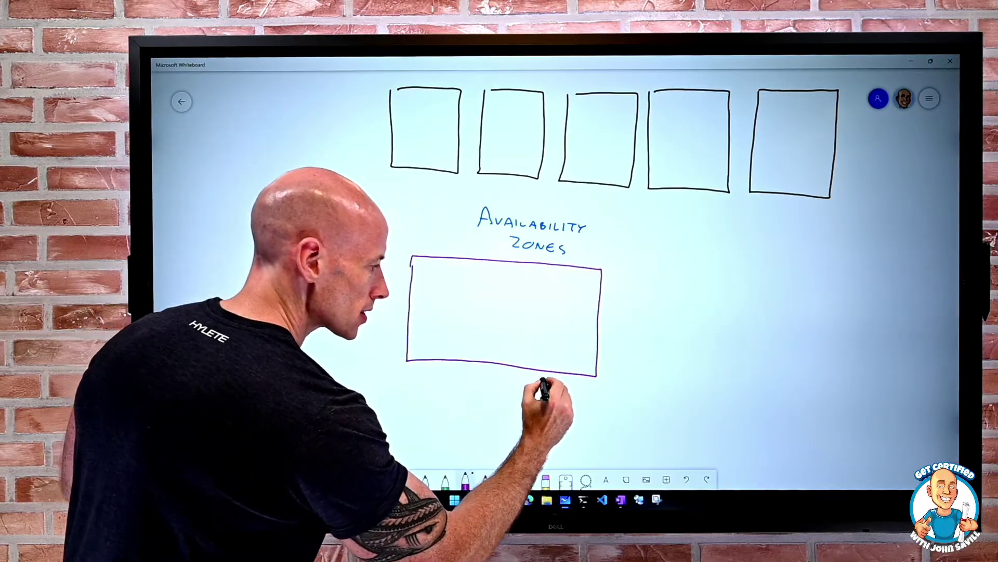
{"action": "left_click_drag", "start_coordinate": [543, 380], "coordinate": [581, 402]}
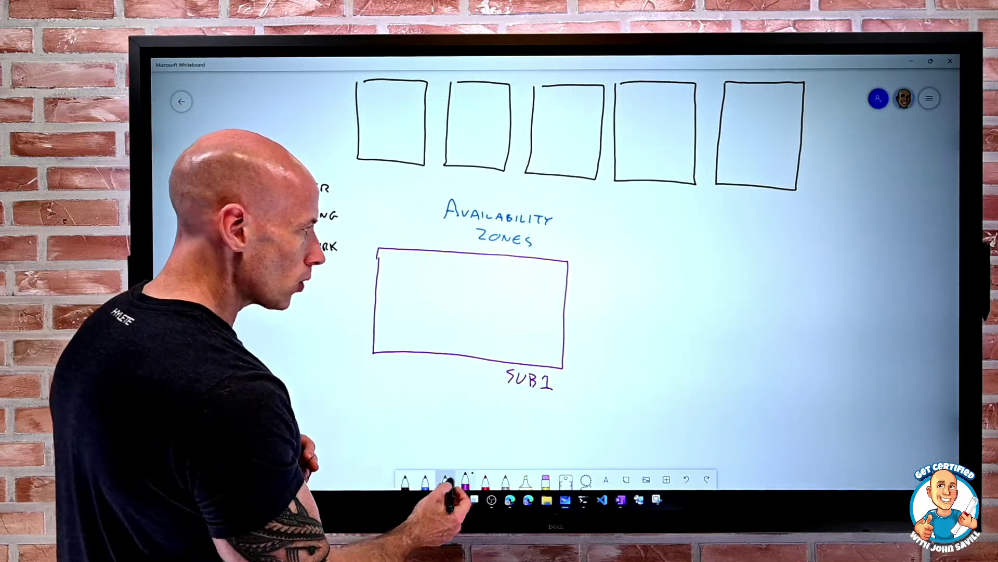
Draw a green rectangle right of SUB1 and write SUB2 under it.
{"action": "mouse_move", "coordinate": [621, 268]}
{"action": "left_mouse_down"}
{"action": "mouse_move", "coordinate": [713, 376]}
{"action": "mouse_move", "coordinate": [621, 268]}
{"action": "left_mouse_up"}
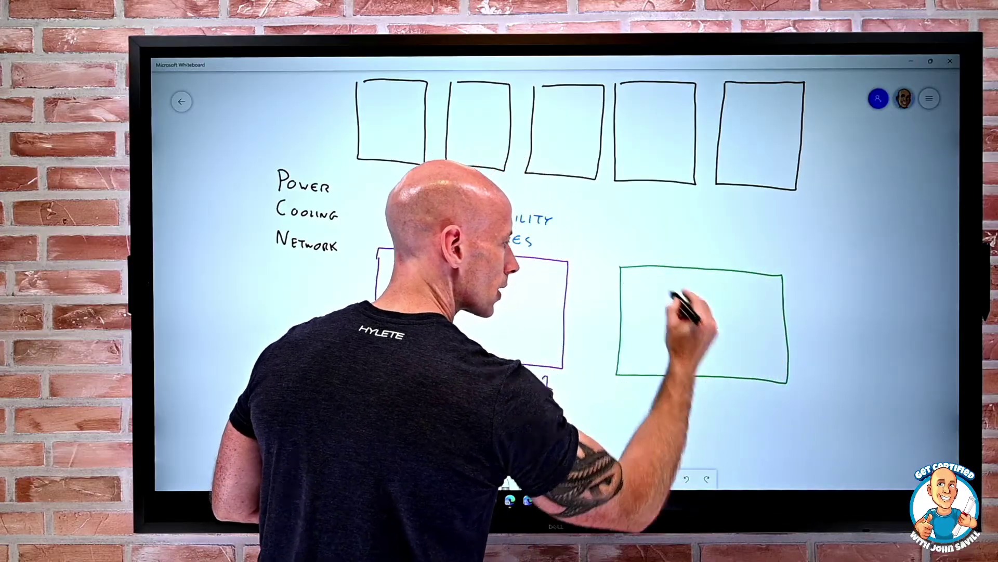
{"action": "mouse_move", "coordinate": [736, 385]}
{"action": "left_mouse_down"}
{"action": "mouse_move", "coordinate": [732, 396]}
{"action": "mouse_move", "coordinate": [756, 385]}
{"action": "mouse_move", "coordinate": [777, 397]}
{"action": "left_mouse_up"}
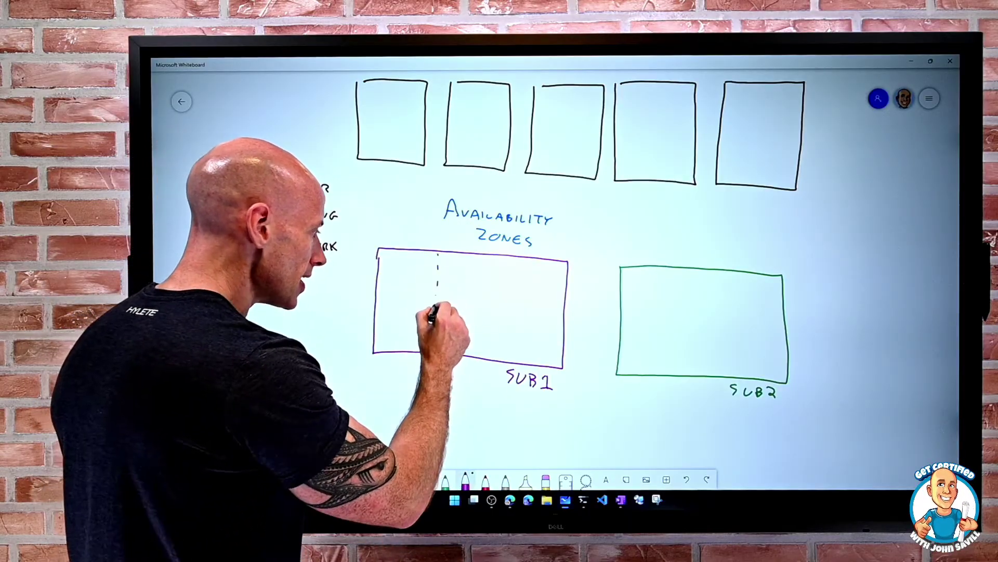
Divide SUB1 and SUB2 each into three dashed columns labelled AZ1, 2 and 3.
{"action": "left_click_drag", "start_coordinate": [495, 259], "coordinate": [492, 355]}
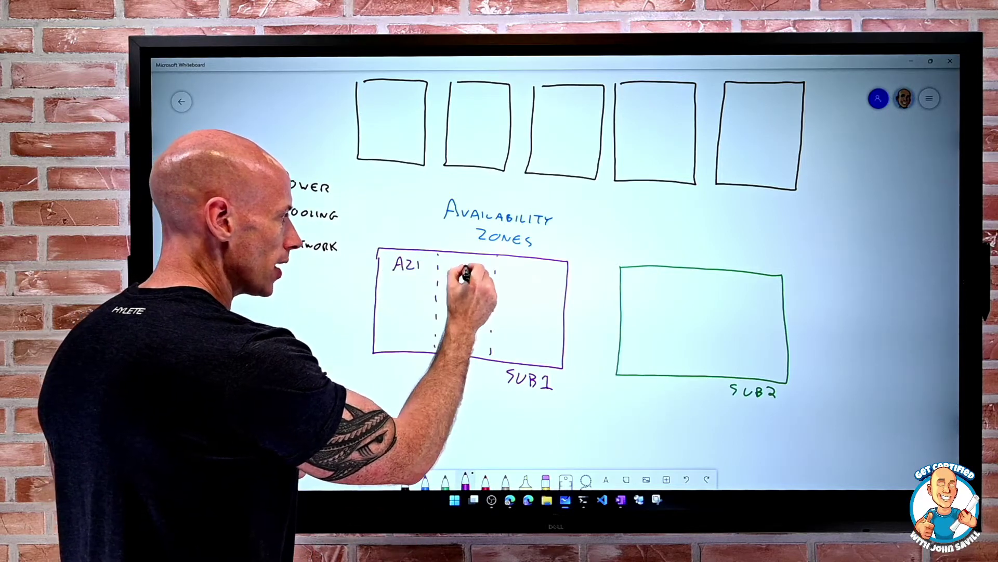
{"action": "left_click_drag", "start_coordinate": [464, 263], "coordinate": [529, 275]}
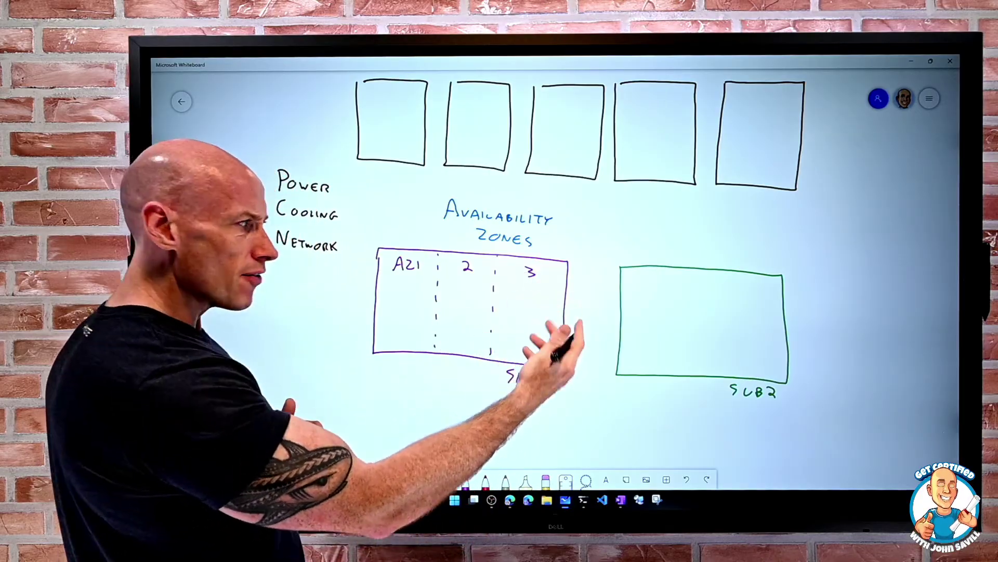
{"action": "left_click_drag", "start_coordinate": [667, 269], "coordinate": [668, 366]}
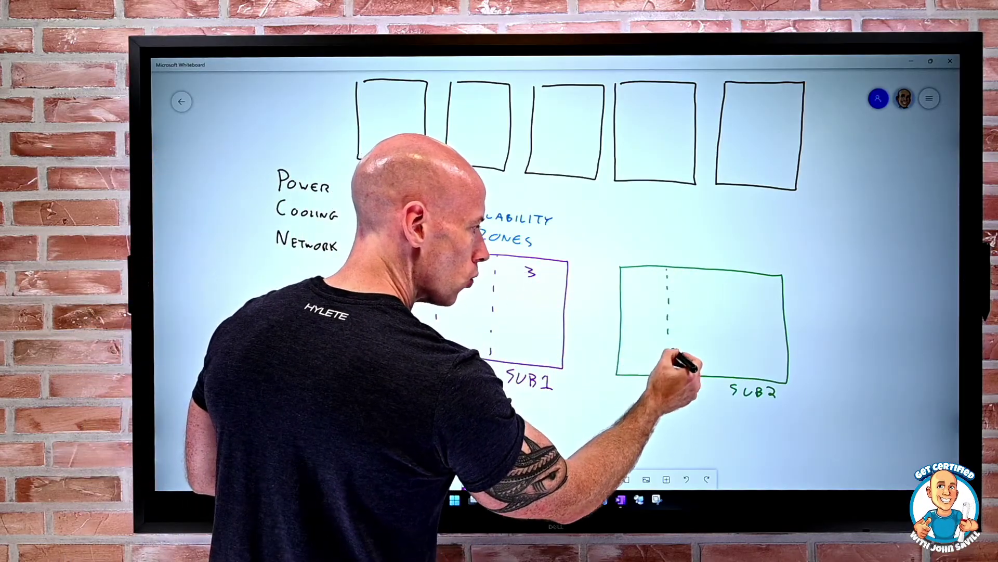
{"action": "left_click_drag", "start_coordinate": [719, 273], "coordinate": [719, 343]}
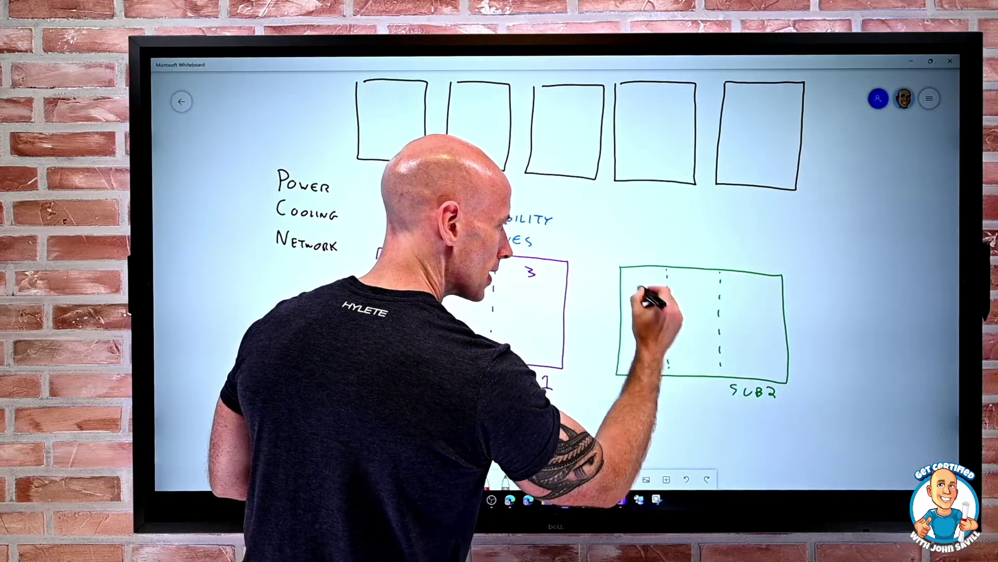
{"action": "left_click_drag", "start_coordinate": [626, 285], "coordinate": [652, 285]}
{"action": "mouse_move", "coordinate": [665, 275]}
{"action": "left_mouse_down"}
{"action": "mouse_move", "coordinate": [664, 286]}
{"action": "mouse_move", "coordinate": [747, 288]}
{"action": "left_mouse_up"}
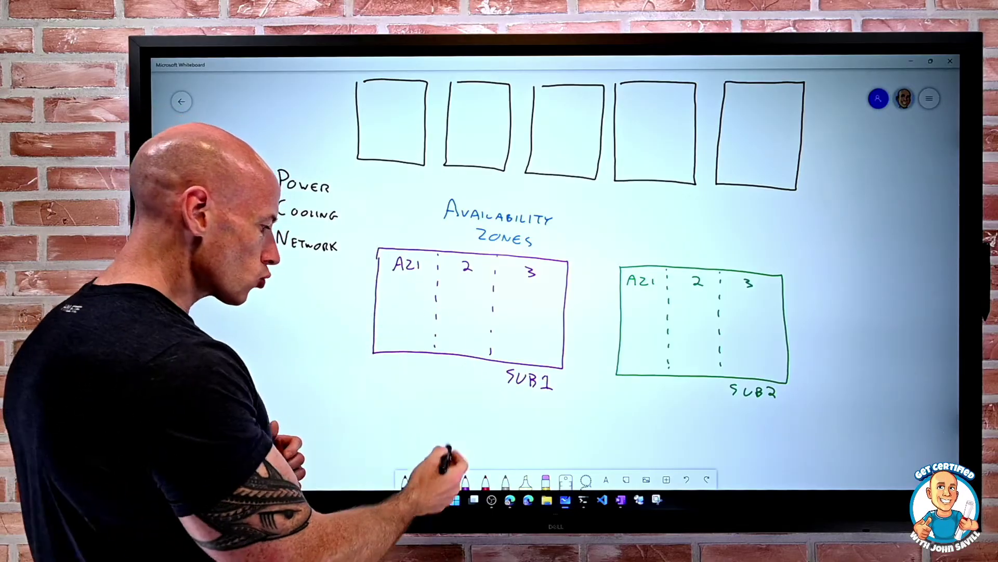
Link SUB1's AZ1, 2 and 3 to buildings one, two and four with purple dashed arrows.
{"action": "left_click", "coordinate": [465, 479]}
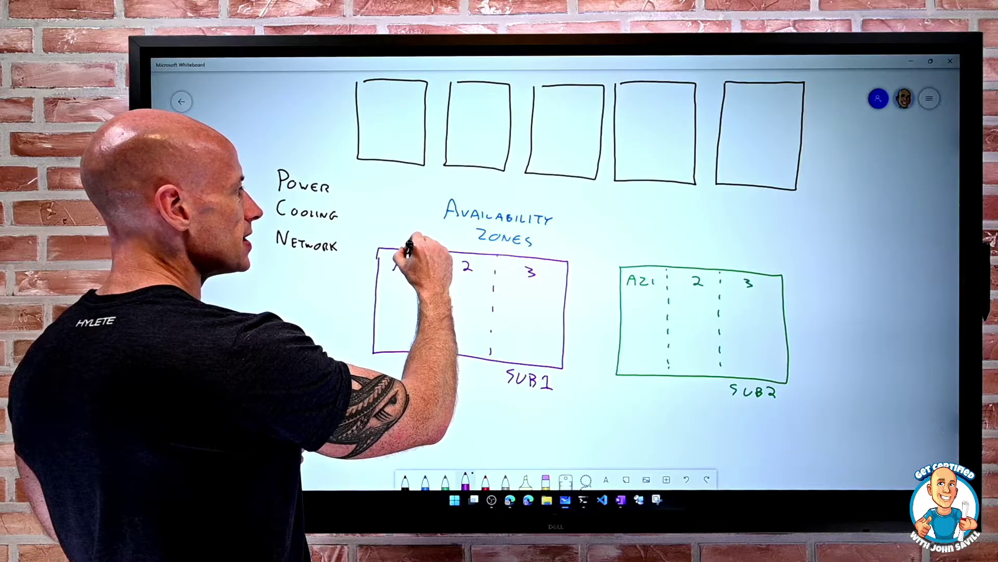
{"action": "mouse_move", "coordinate": [394, 269]}
{"action": "left_mouse_down"}
{"action": "mouse_move", "coordinate": [419, 265]}
{"action": "mouse_move", "coordinate": [409, 156]}
{"action": "left_mouse_up"}
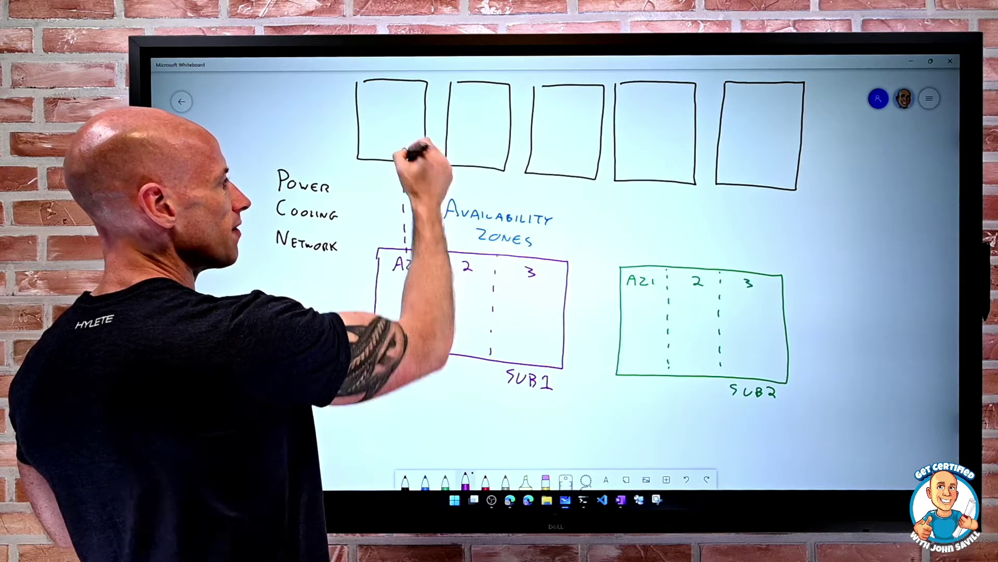
{"action": "left_click_drag", "start_coordinate": [436, 253], "coordinate": [437, 336]}
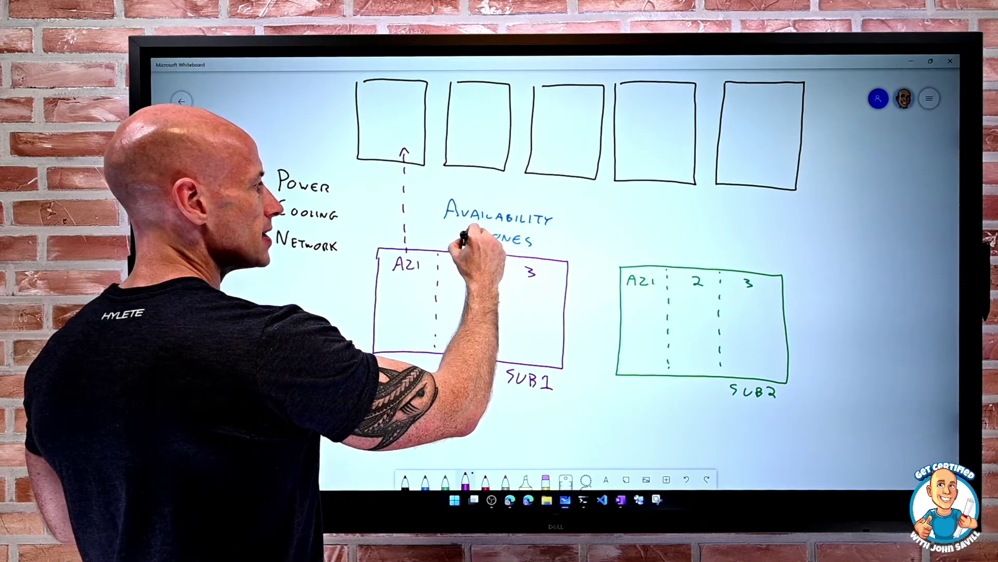
{"action": "left_click_drag", "start_coordinate": [472, 160], "coordinate": [481, 160]}
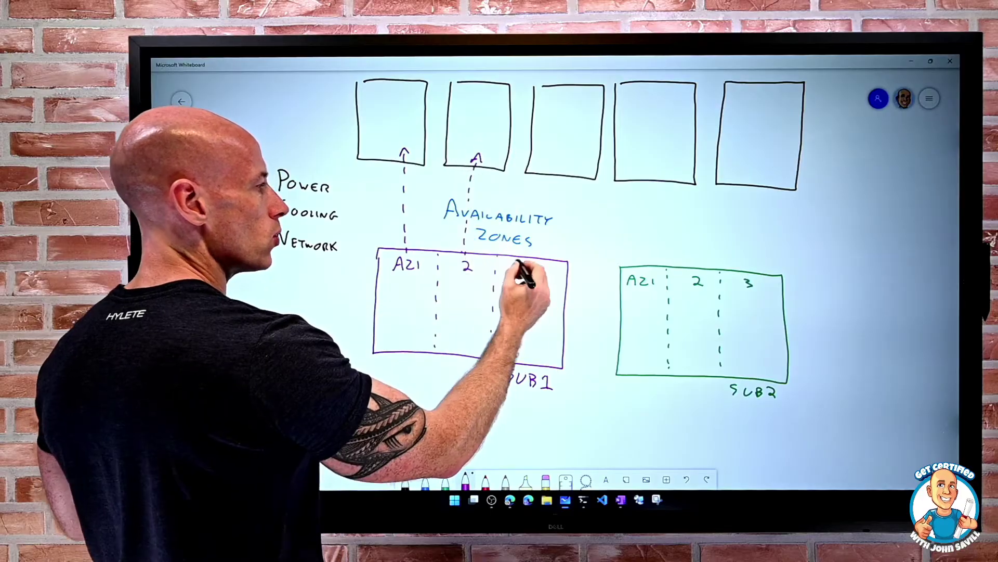
{"action": "mouse_move", "coordinate": [550, 253]}
{"action": "left_mouse_down"}
{"action": "mouse_move", "coordinate": [602, 226]}
{"action": "mouse_move", "coordinate": [643, 170]}
{"action": "left_mouse_up"}
{"action": "left_click_drag", "start_coordinate": [637, 173], "coordinate": [649, 176]}
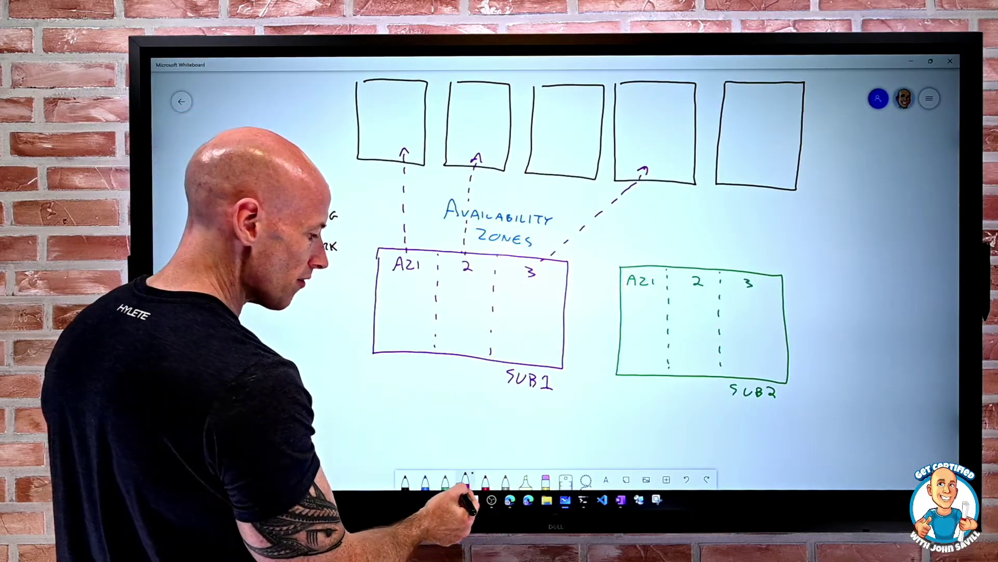
Link SUB2's zones to buildings three, four and five in green, then draw VM1's box in SUB1's AZ1.
{"action": "left_click", "coordinate": [446, 481]}
{"action": "left_click_drag", "start_coordinate": [653, 273], "coordinate": [654, 288]}
{"action": "left_click_drag", "start_coordinate": [643, 265], "coordinate": [620, 233]}
{"action": "left_click_drag", "start_coordinate": [585, 227], "coordinate": [581, 219]}
{"action": "mouse_move", "coordinate": [581, 180]}
{"action": "left_mouse_down"}
{"action": "mouse_move", "coordinate": [577, 166]}
{"action": "mouse_move", "coordinate": [585, 172]}
{"action": "left_mouse_up"}
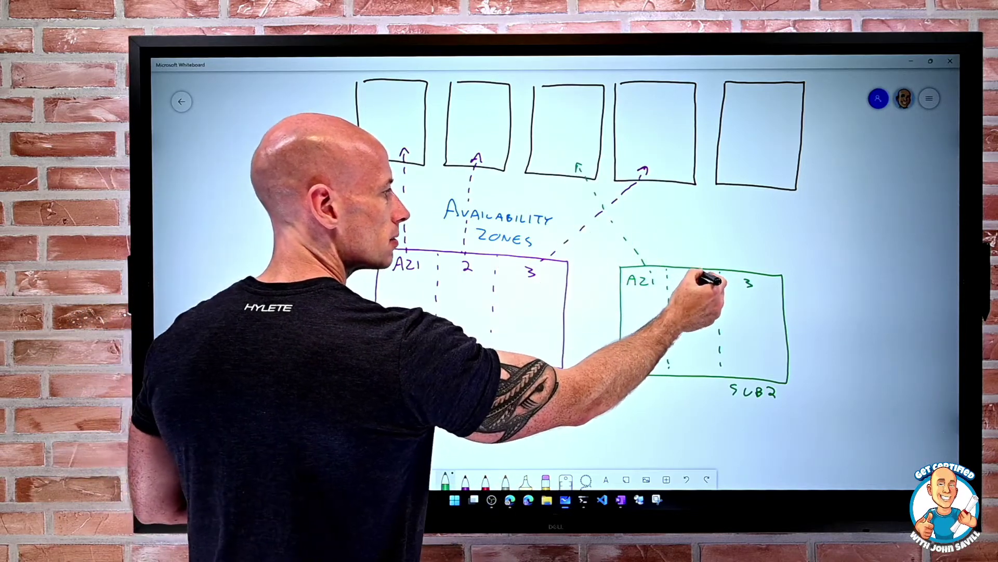
{"action": "left_click_drag", "start_coordinate": [701, 266], "coordinate": [693, 224]}
{"action": "left_click_drag", "start_coordinate": [691, 212], "coordinate": [685, 174]}
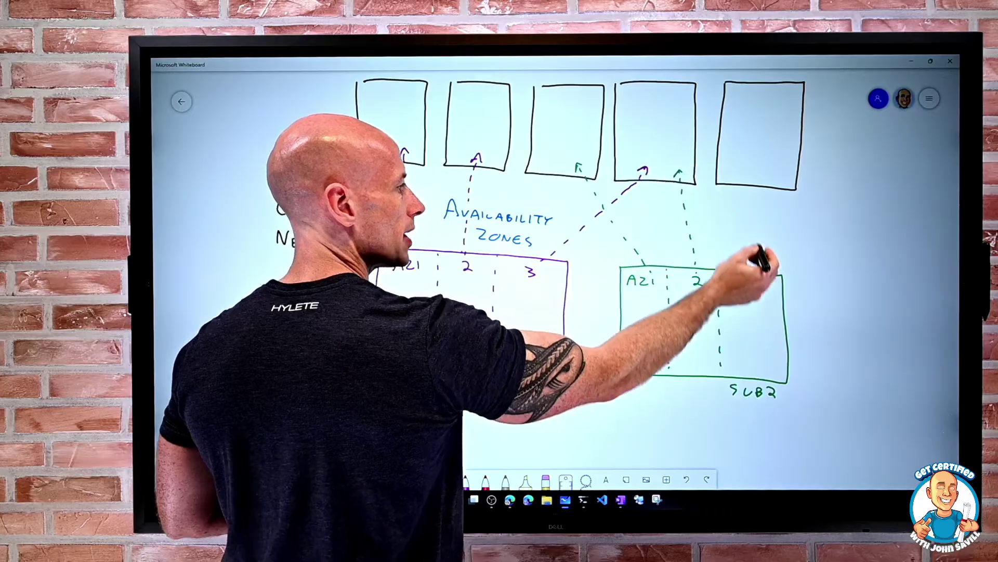
{"action": "left_click_drag", "start_coordinate": [750, 285], "coordinate": [759, 184]}
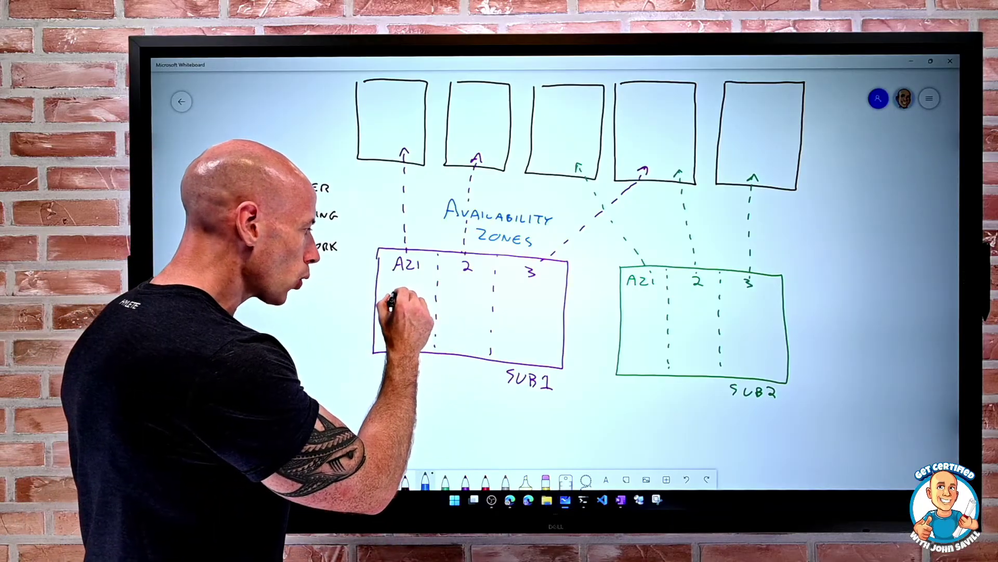
{"action": "mouse_move", "coordinate": [413, 299]}
{"action": "left_mouse_down"}
{"action": "mouse_move", "coordinate": [394, 302]}
{"action": "mouse_move", "coordinate": [543, 311]}
{"action": "left_mouse_up"}
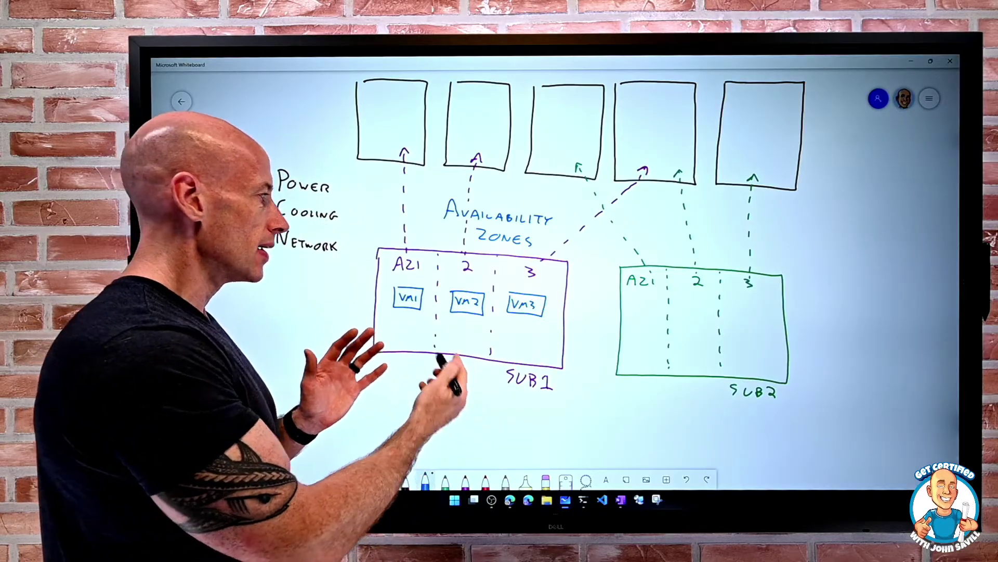
Draw matching VM boxes inside buildings one, two and four.
{"action": "mouse_move", "coordinate": [378, 113]}
{"action": "left_mouse_down"}
{"action": "mouse_move", "coordinate": [400, 131]}
{"action": "mouse_move", "coordinate": [414, 119]}
{"action": "mouse_move", "coordinate": [413, 130]}
{"action": "left_mouse_up"}
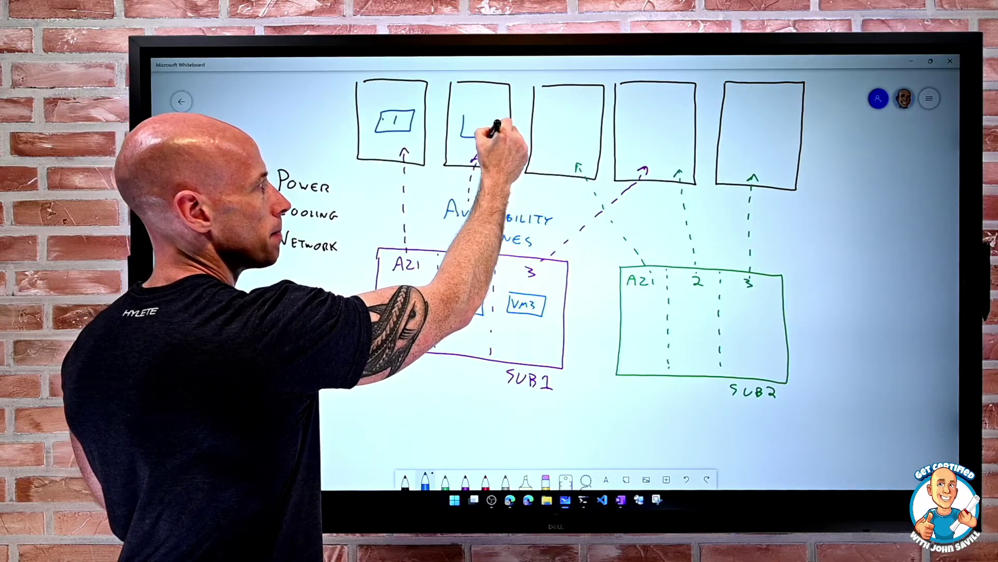
{"action": "left_click_drag", "start_coordinate": [473, 111], "coordinate": [494, 137]}
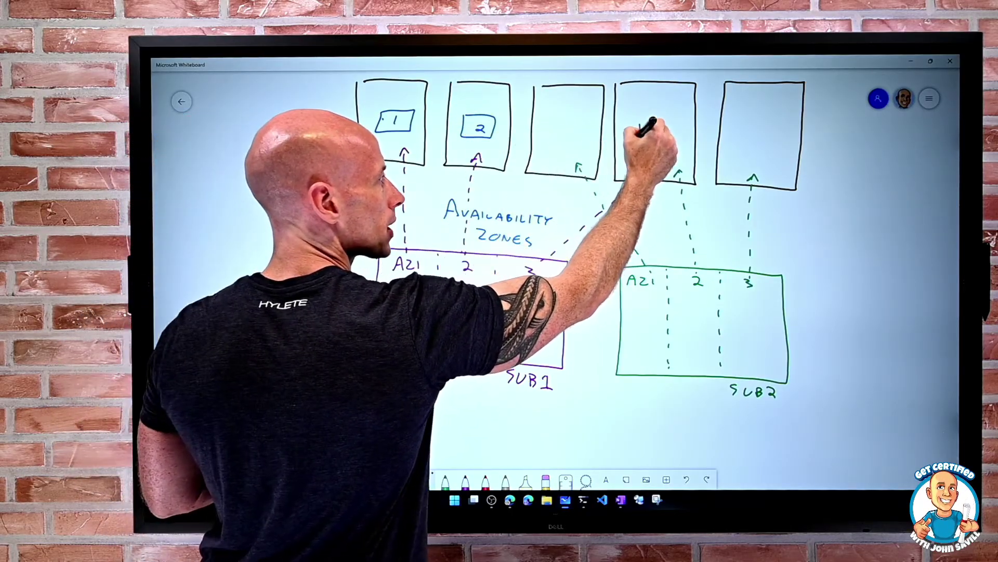
{"action": "mouse_move", "coordinate": [638, 124]}
{"action": "left_mouse_down"}
{"action": "mouse_move", "coordinate": [672, 148]}
{"action": "mouse_move", "coordinate": [651, 142]}
{"action": "left_mouse_up"}
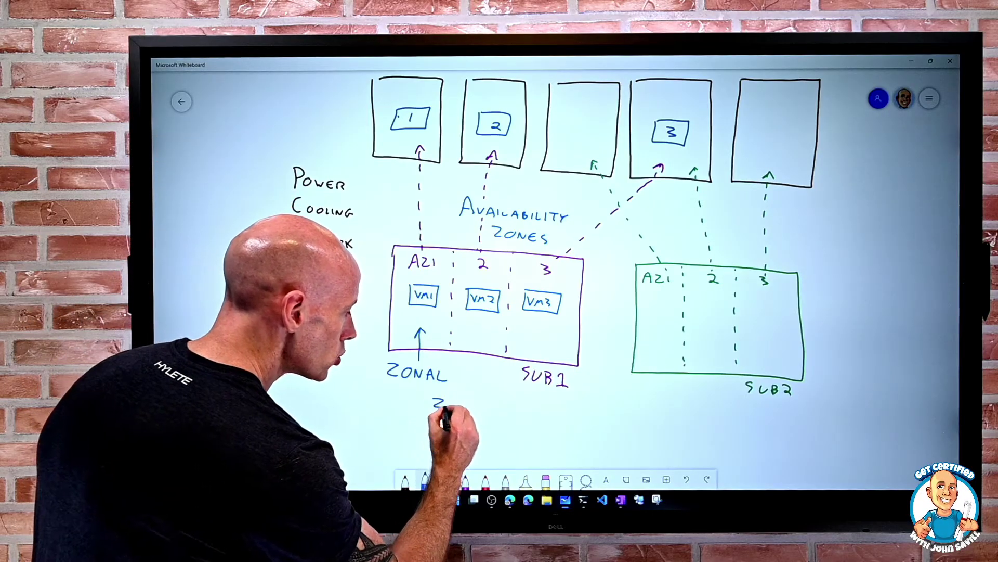
Write ZONE REDUNDANT under SUB1, draw a double-headed arrow across its zones, and return to the portal.
{"action": "mouse_move", "coordinate": [455, 403]}
{"action": "left_mouse_down"}
{"action": "mouse_move", "coordinate": [500, 413]}
{"action": "mouse_move", "coordinate": [563, 406]}
{"action": "left_mouse_up"}
{"action": "left_click_drag", "start_coordinate": [564, 406], "coordinate": [568, 415]}
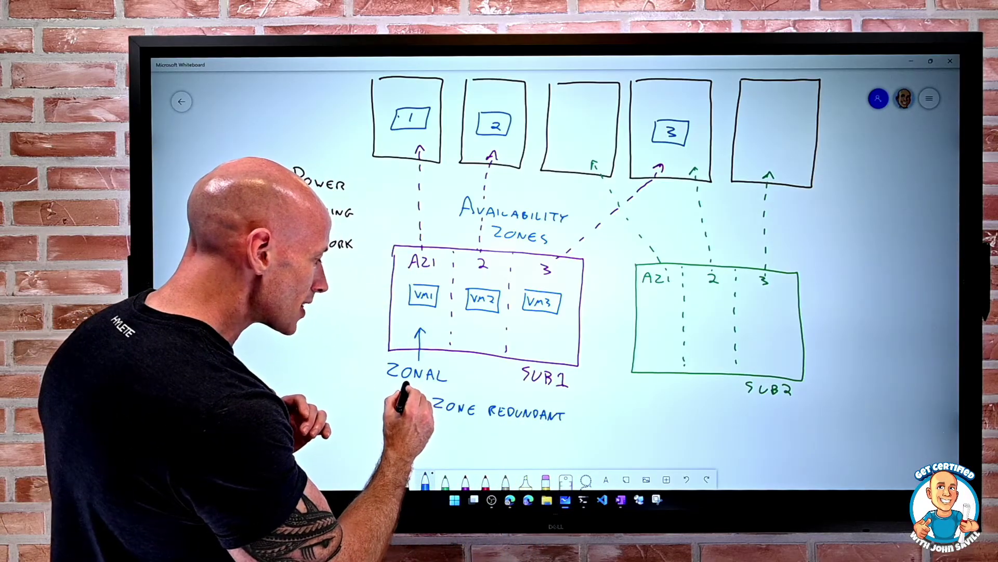
{"action": "left_click_drag", "start_coordinate": [412, 381], "coordinate": [412, 390]}
{"action": "left_click_drag", "start_coordinate": [402, 386], "coordinate": [573, 395]}
{"action": "left_click_drag", "start_coordinate": [573, 396], "coordinate": [562, 401]}
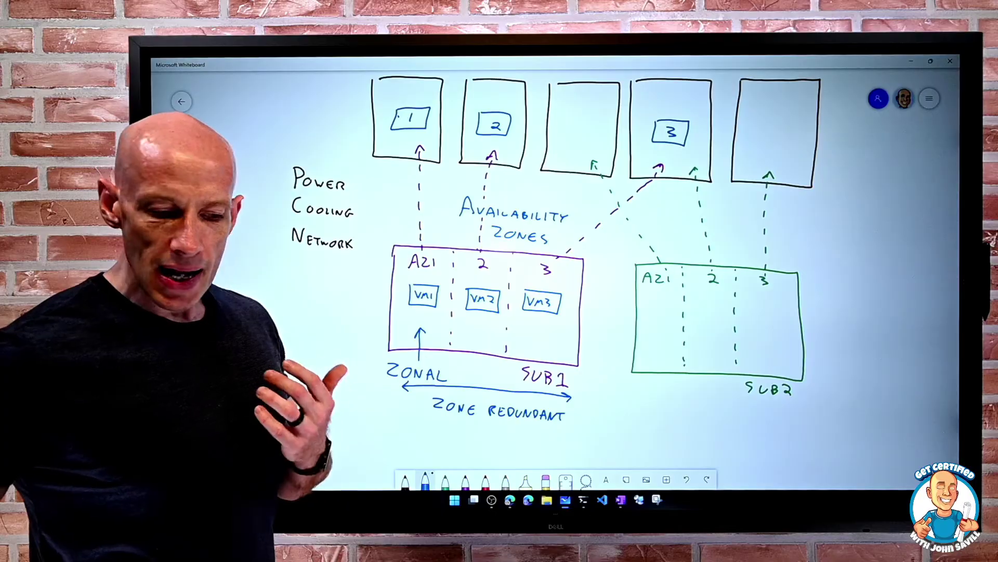
{"action": "left_click", "coordinate": [509, 499]}
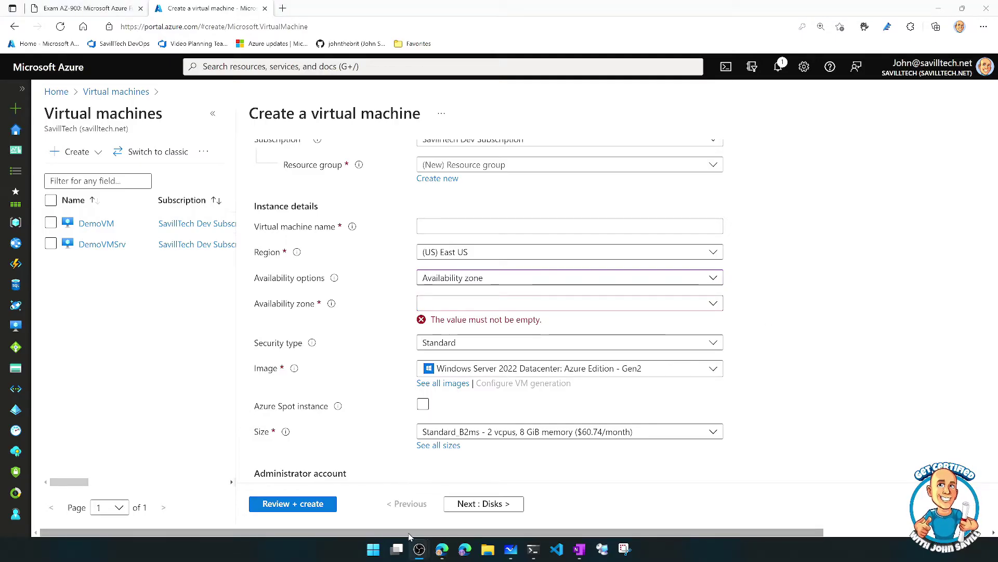
Discard the unsaved virtual machine form and open Public IP addresses by searching 'public'.
{"action": "left_click_drag", "start_coordinate": [410, 532], "coordinate": [593, 548]}
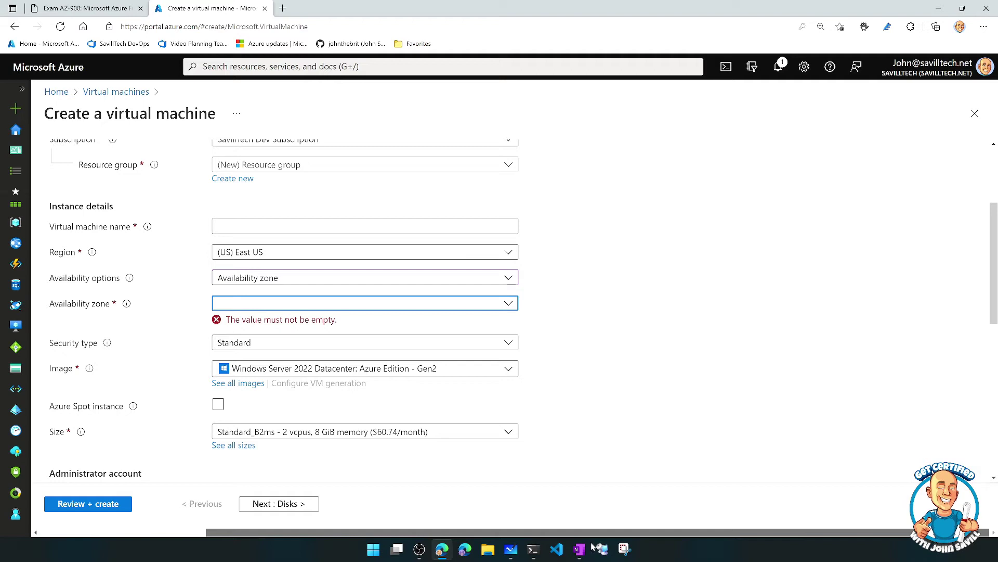
{"action": "left_click", "coordinate": [974, 115]}
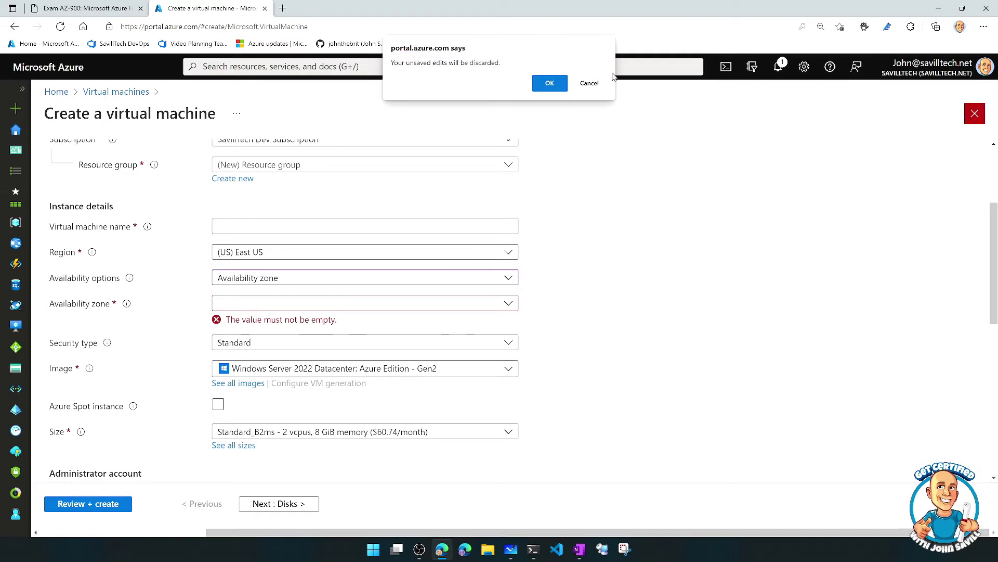
{"action": "left_click", "coordinate": [550, 83]}
{"action": "left_click", "coordinate": [291, 67]}
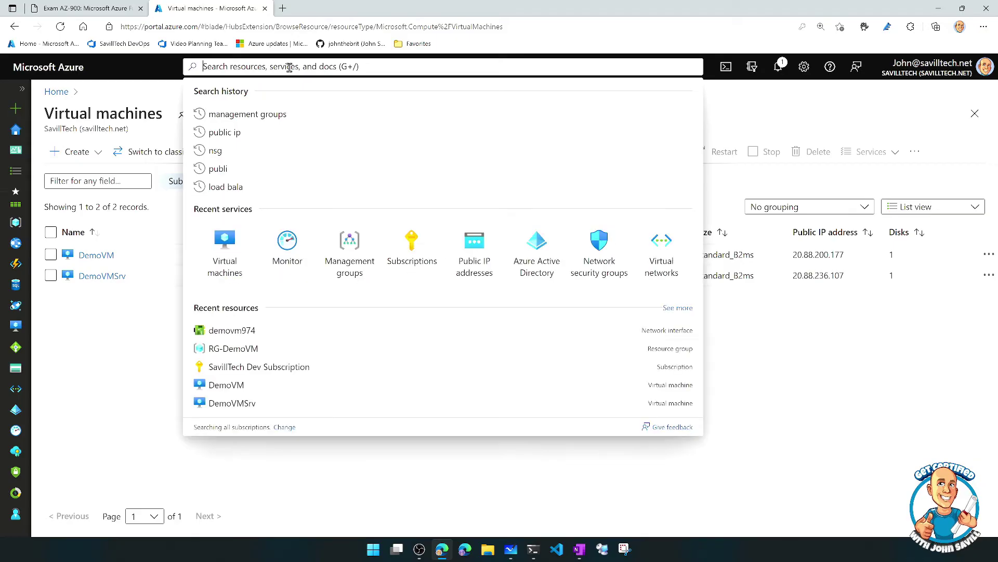
{"action": "type", "text": "public"}
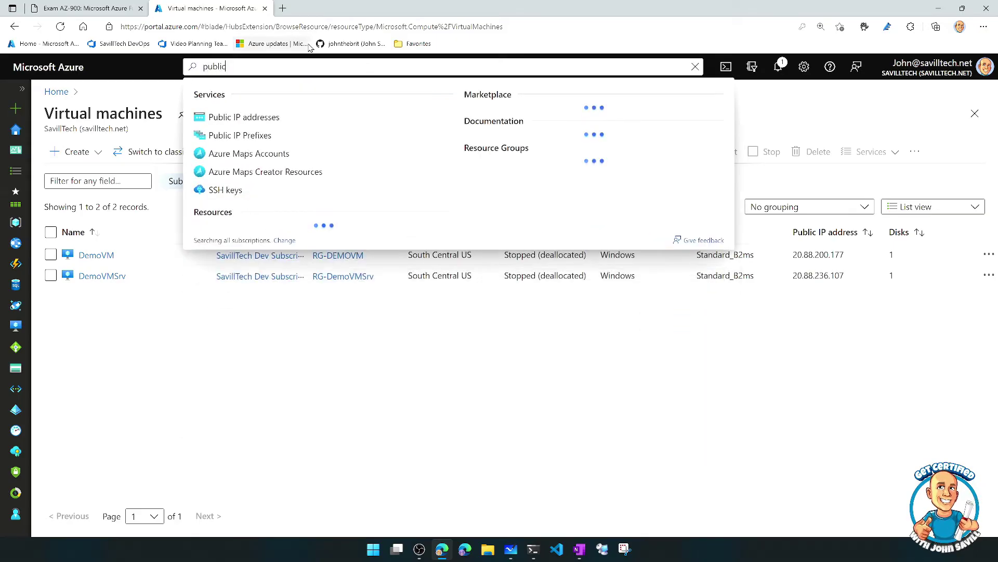
{"action": "left_click", "coordinate": [219, 117]}
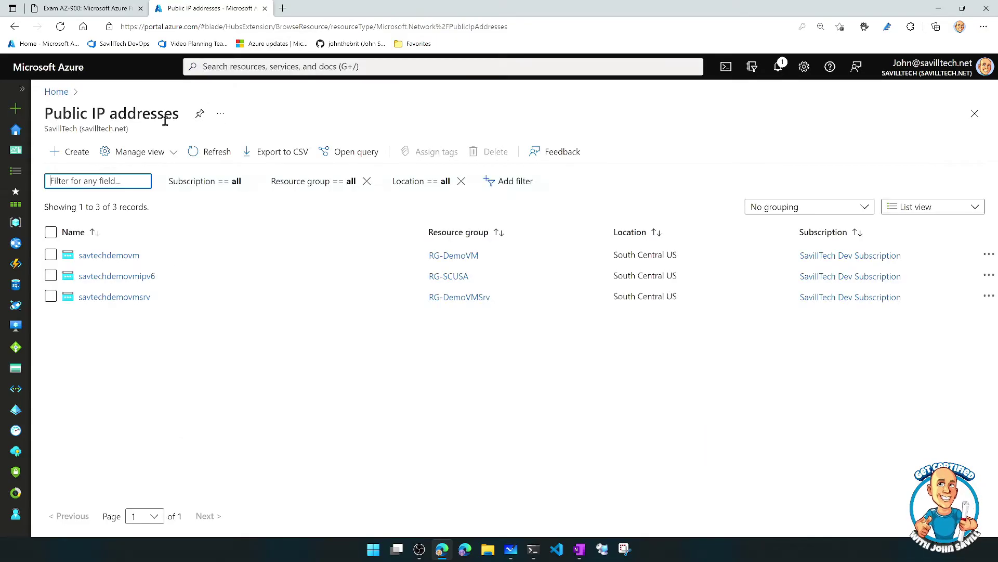
Start a new public IP address showing zone-redundant availability, then close it without creating.
{"action": "left_click", "coordinate": [76, 153]}
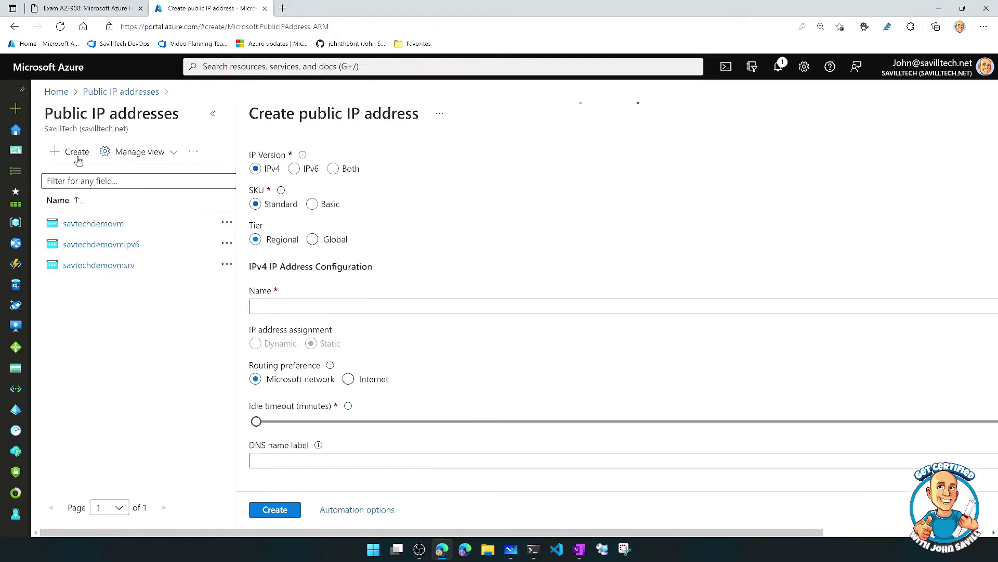
{"action": "scroll", "coordinate": [336, 251], "scroll_direction": "down", "scroll_amount": 3}
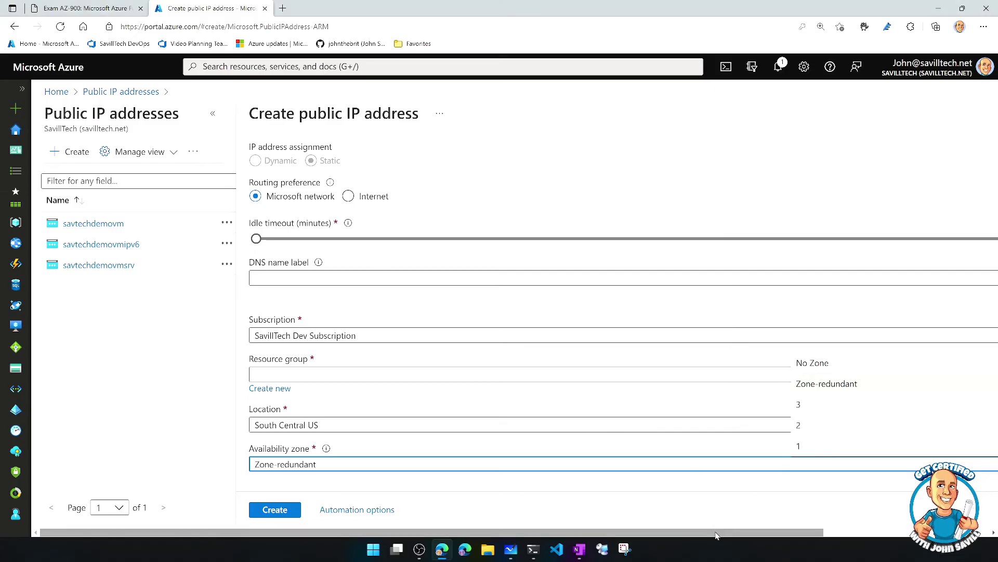
{"action": "left_click_drag", "start_coordinate": [718, 533], "coordinate": [886, 530]}
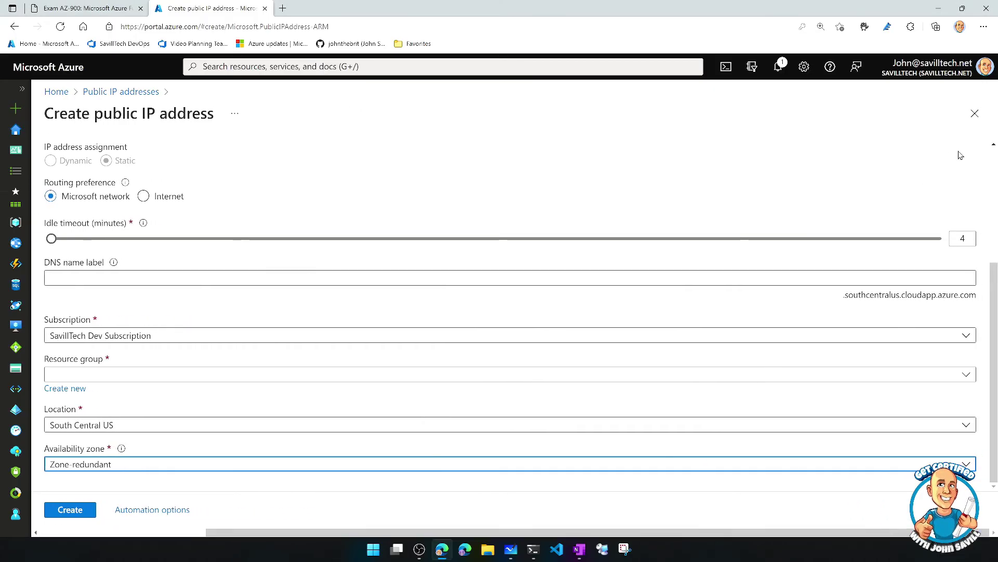
{"action": "left_click", "coordinate": [974, 113]}
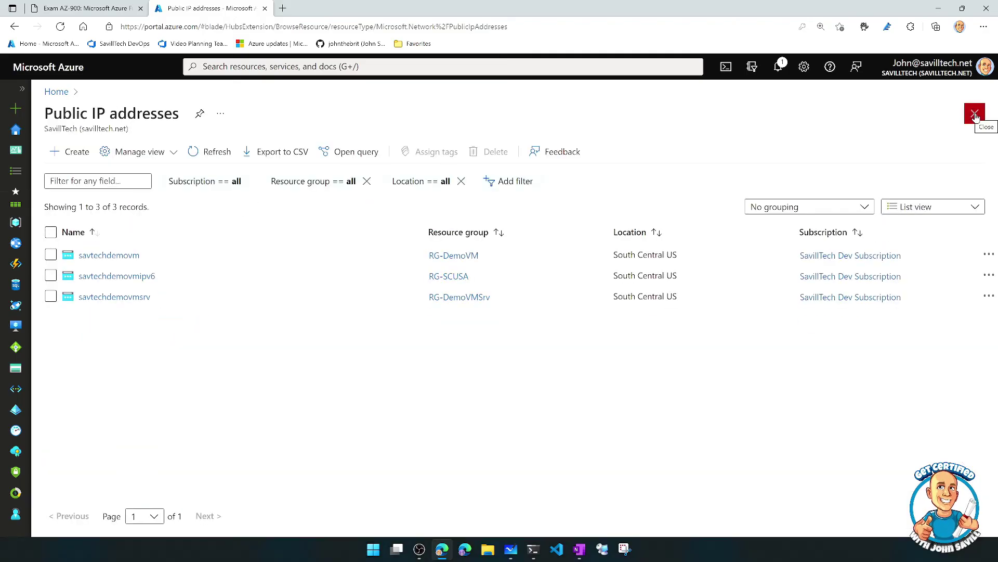